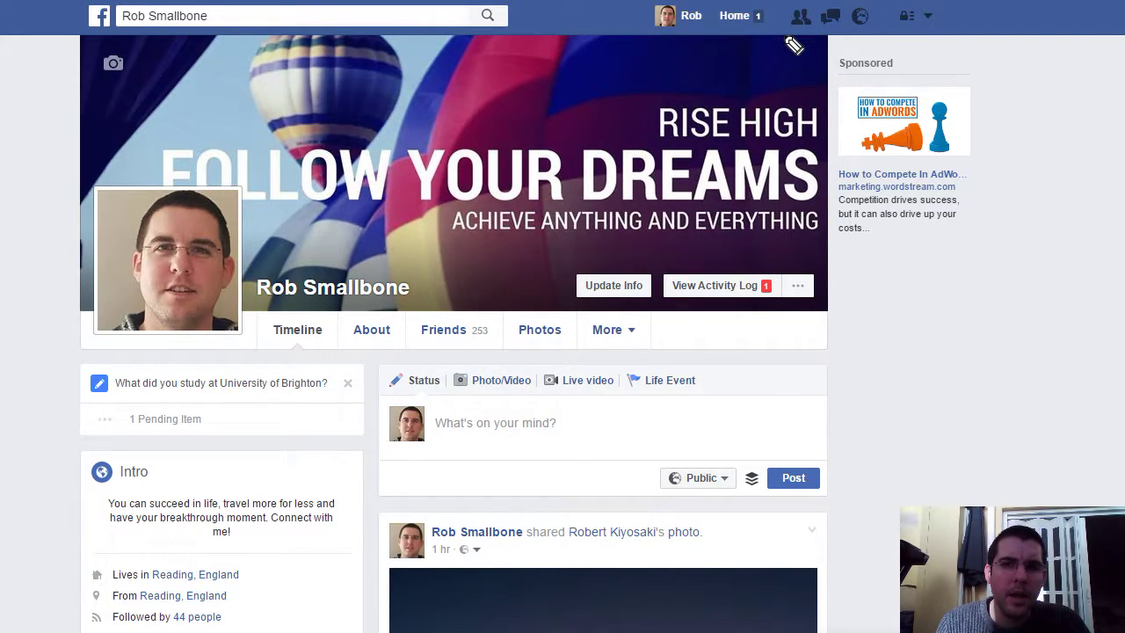
Mark the friend request, message and notification icons with a yellow box and three arrows, and clear the marks
mouse_move(787, 42)
mouse_down()
mouse_move(888, 26)
mouse_move(884, 3)
mouse_move(775, 33)
mouse_move(774, 5)
mouse_up()
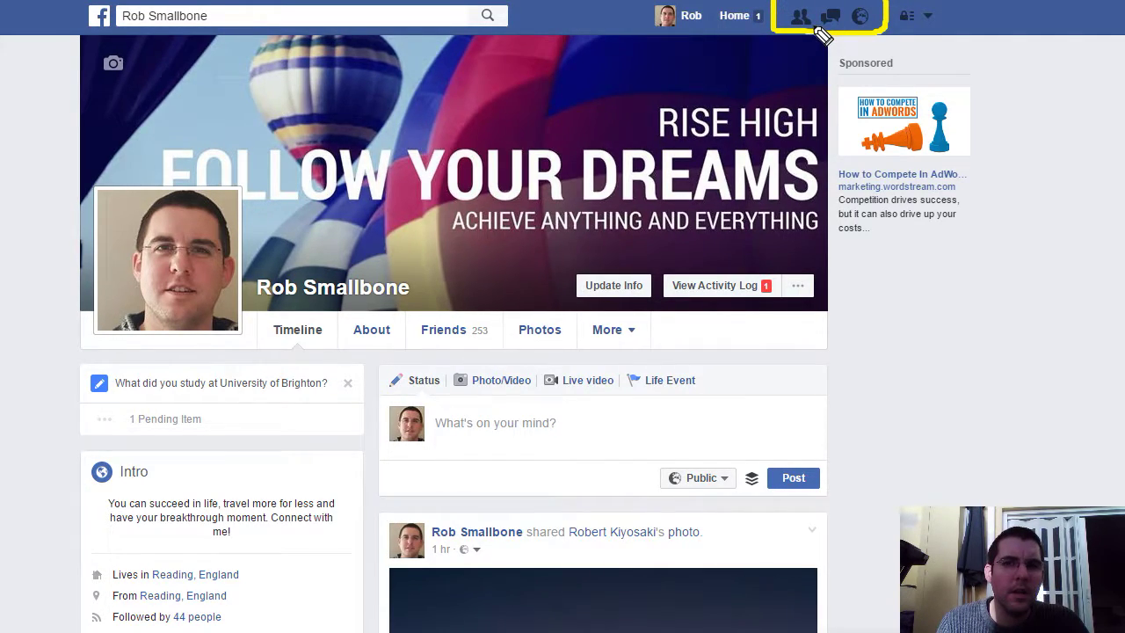
drag(738, 77, 816, 34)
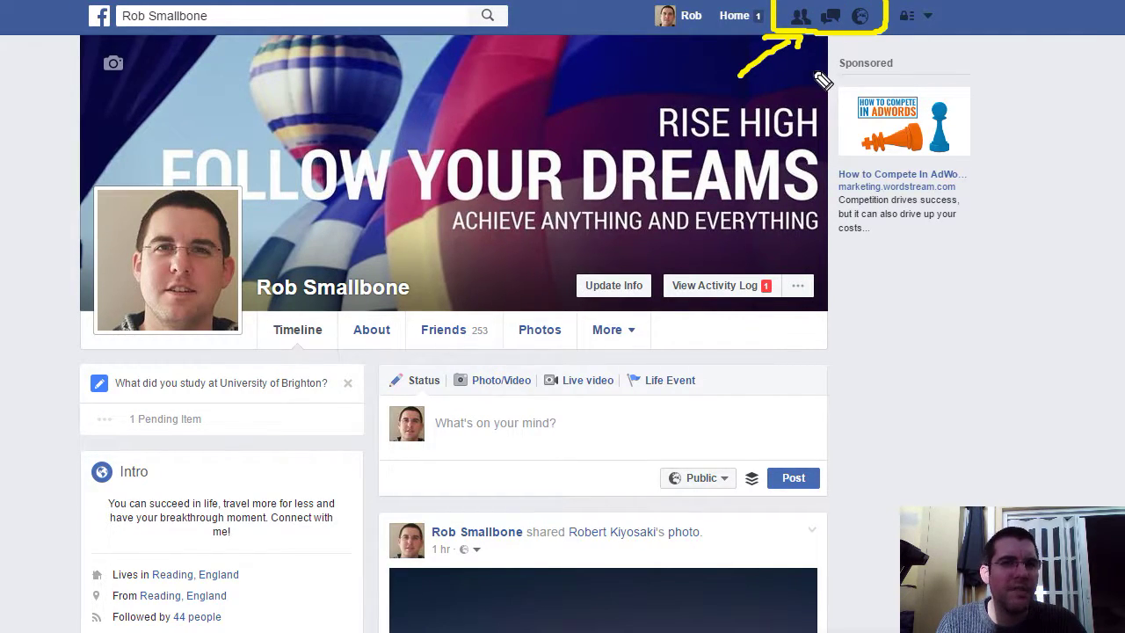
mouse_move(836, 83)
mouse_down()
mouse_move(826, 46)
mouse_move(837, 35)
mouse_up()
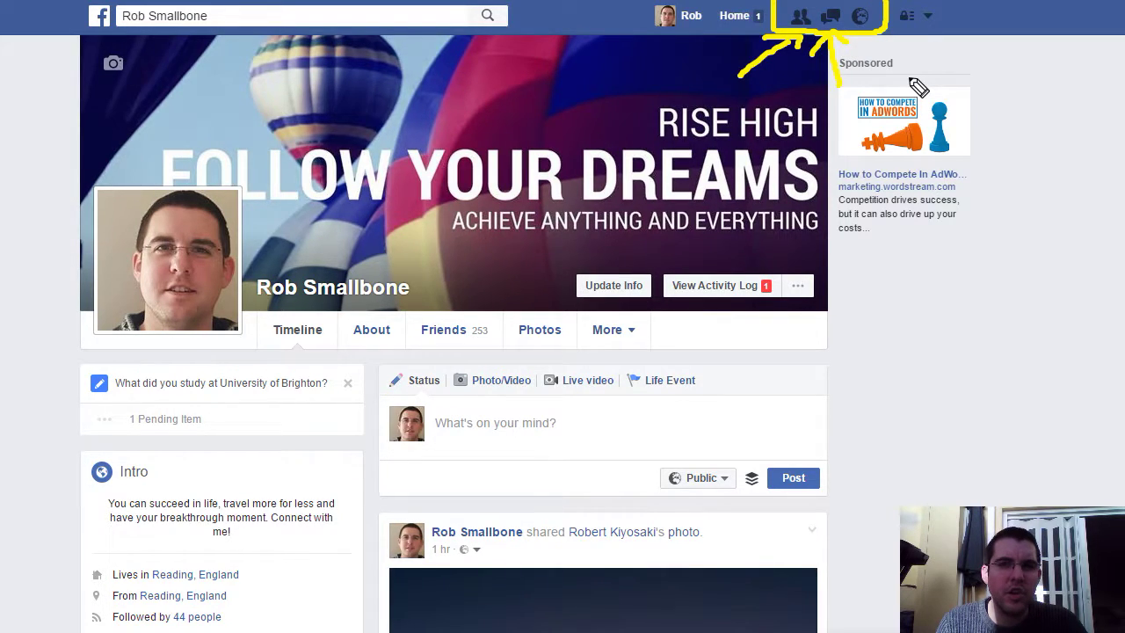
drag(954, 75, 879, 26)
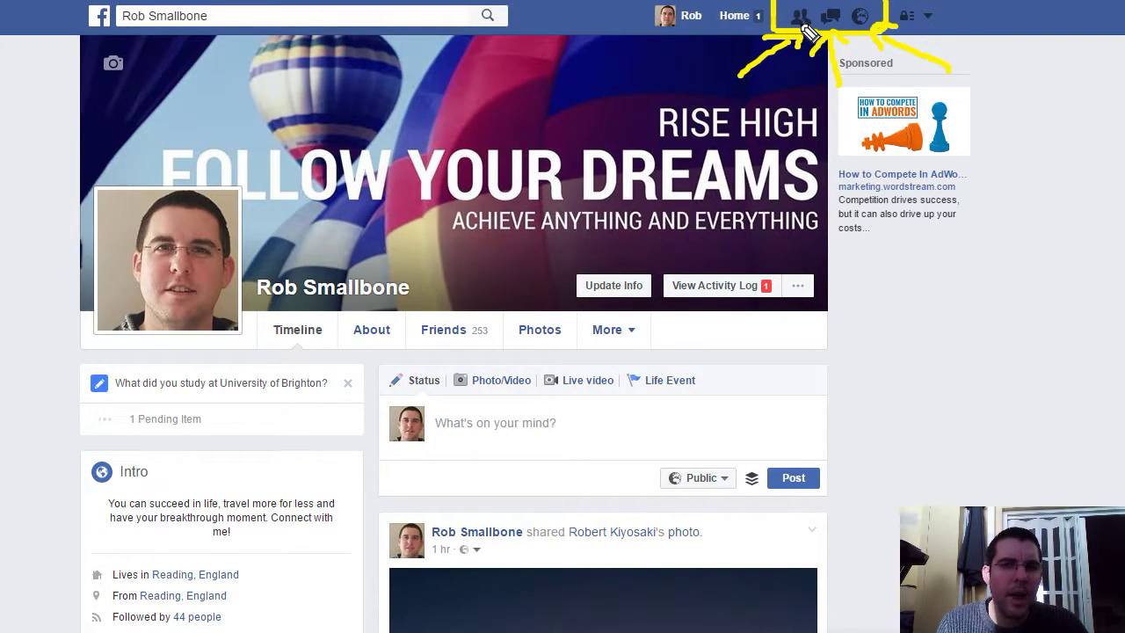
key(Escape)
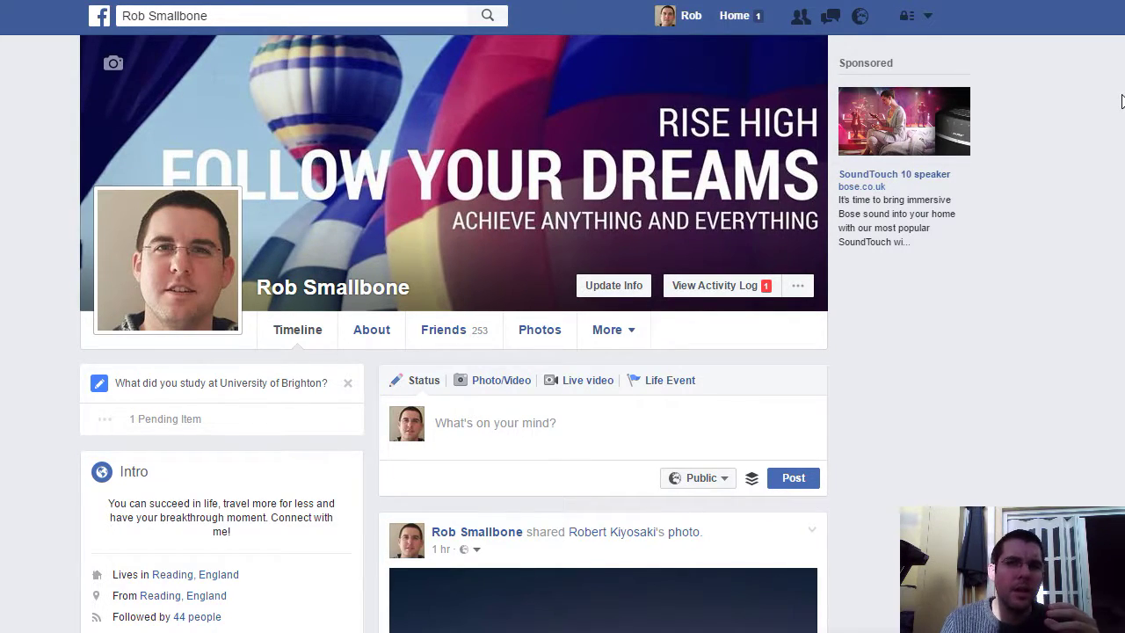
View the list of recent messages and close it
click(834, 17)
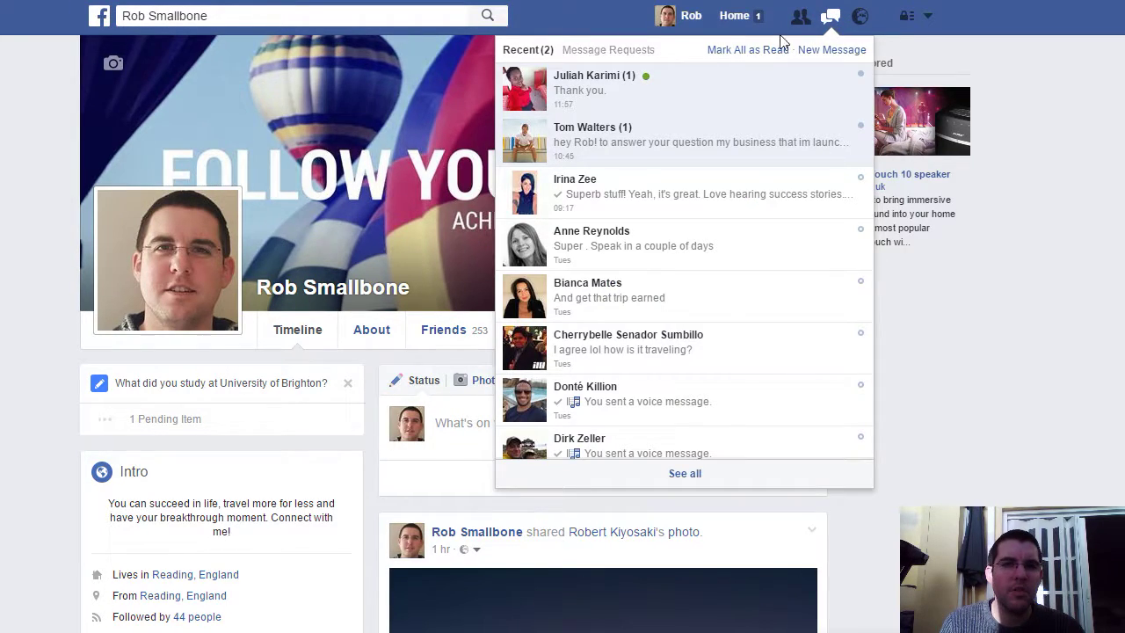
click(827, 25)
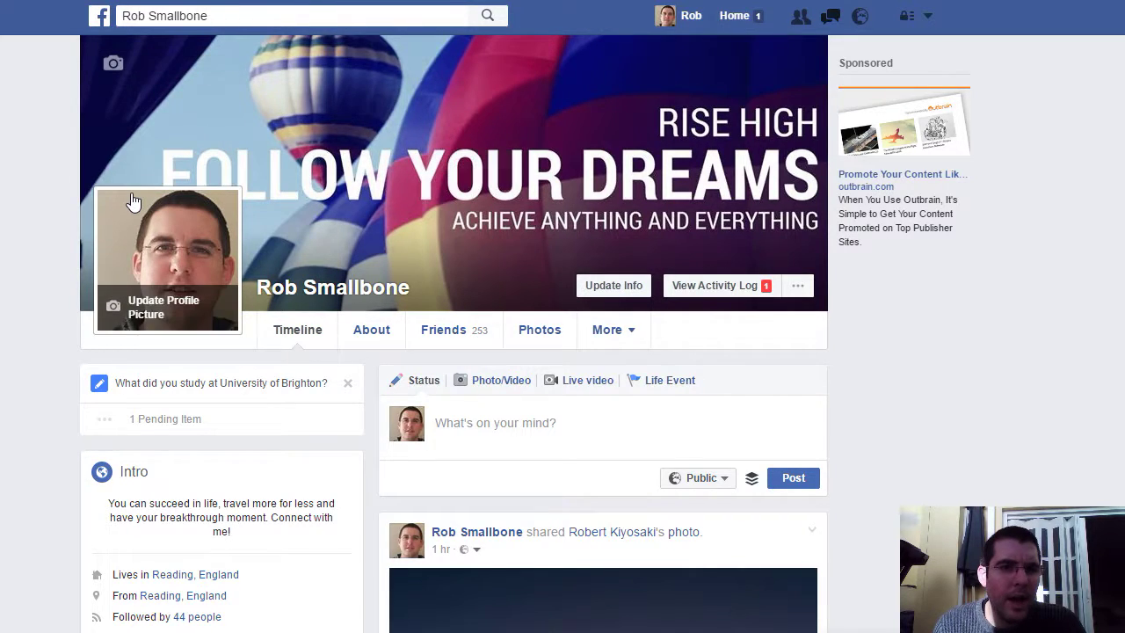
Look over the profile's cover photo and intro, and check the account options for pages, groups and settings
scroll(133, 201, down, 3)
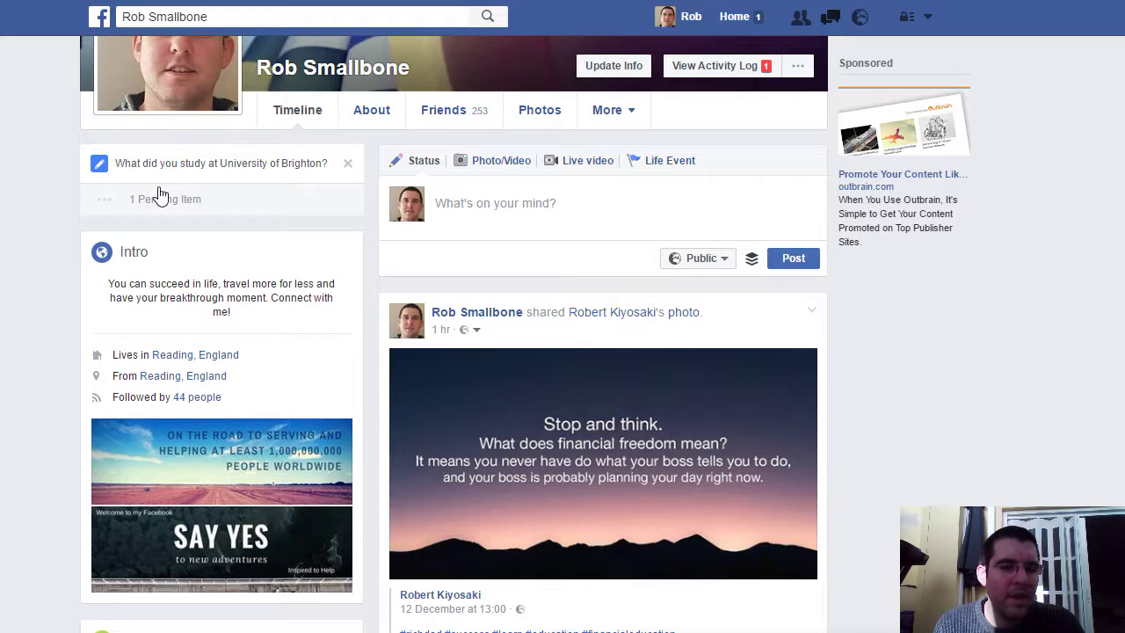
scroll(159, 194, up, 3)
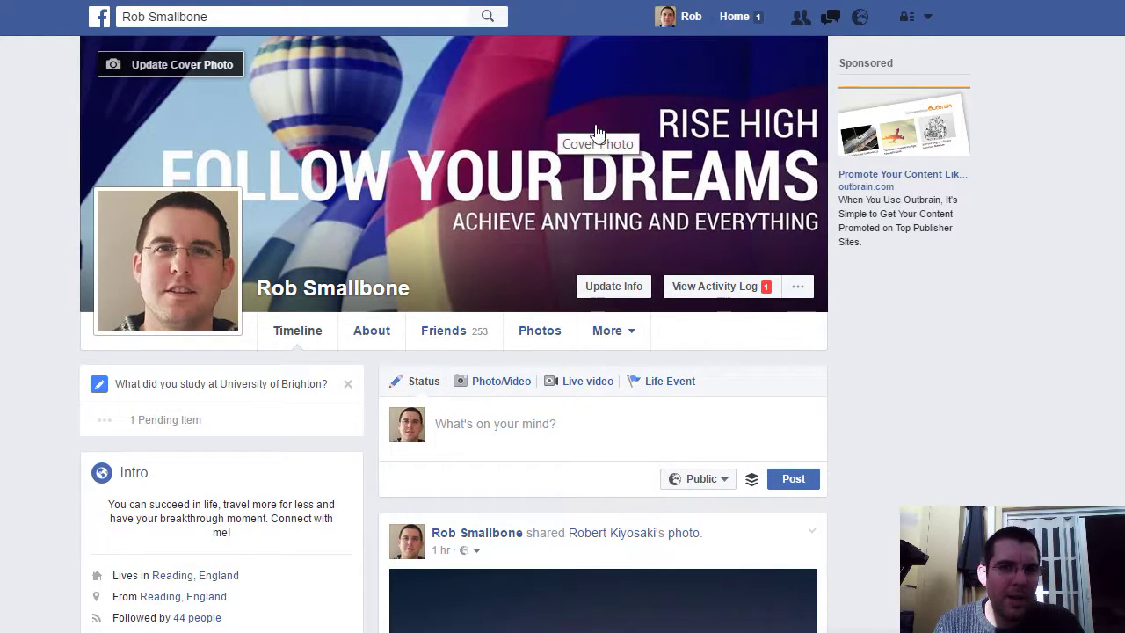
scroll(514, 147, down, 1)
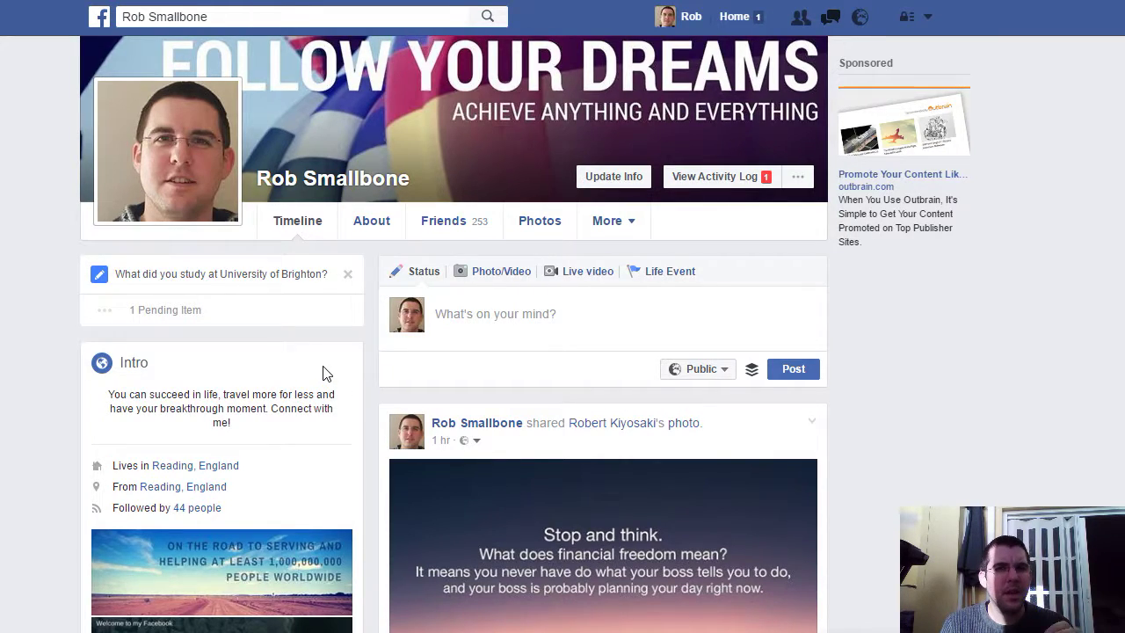
click(926, 19)
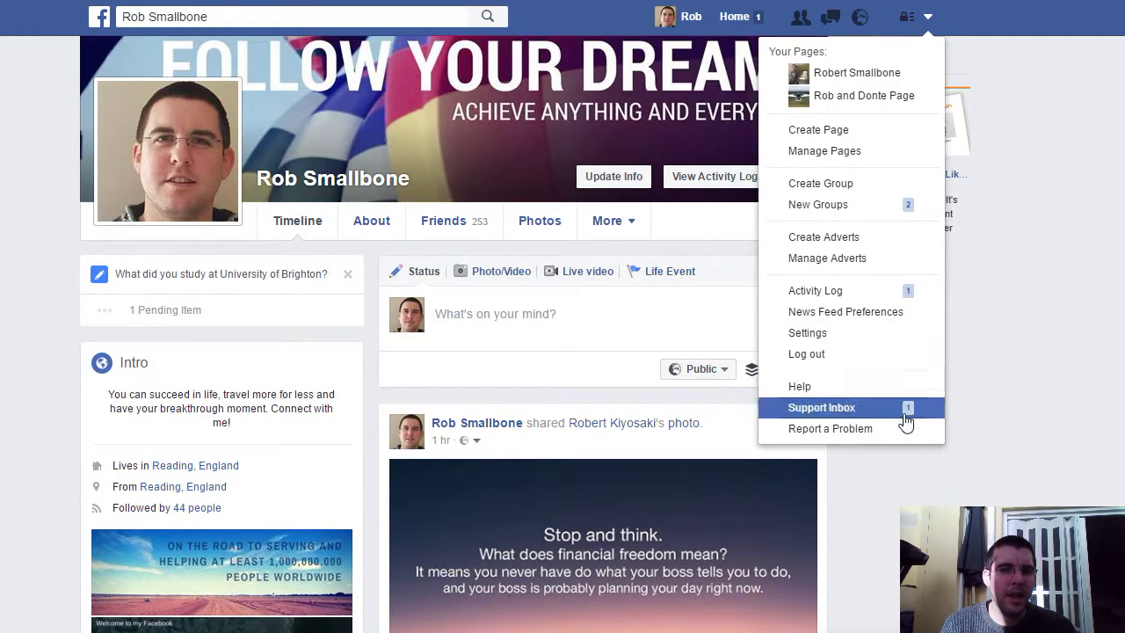
click(995, 333)
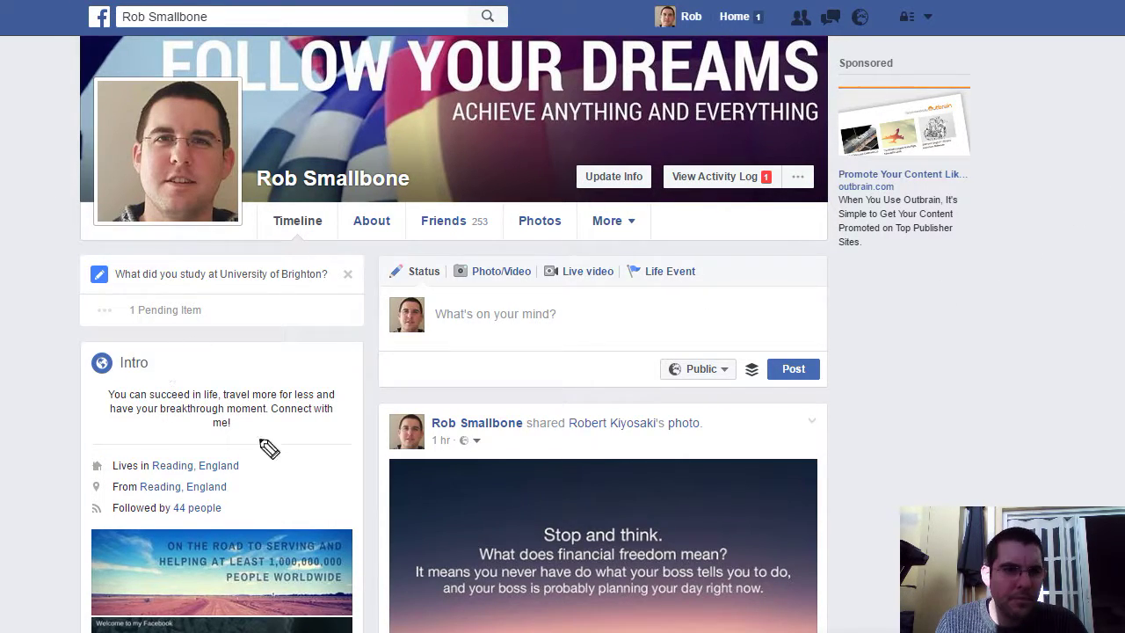
Point yellow arrows at the profile picture, cover photo and intro text, and clear the marks
mouse_move(465, 370)
mouse_down()
mouse_move(360, 370)
mouse_move(350, 354)
mouse_move(334, 375)
mouse_move(361, 393)
mouse_up()
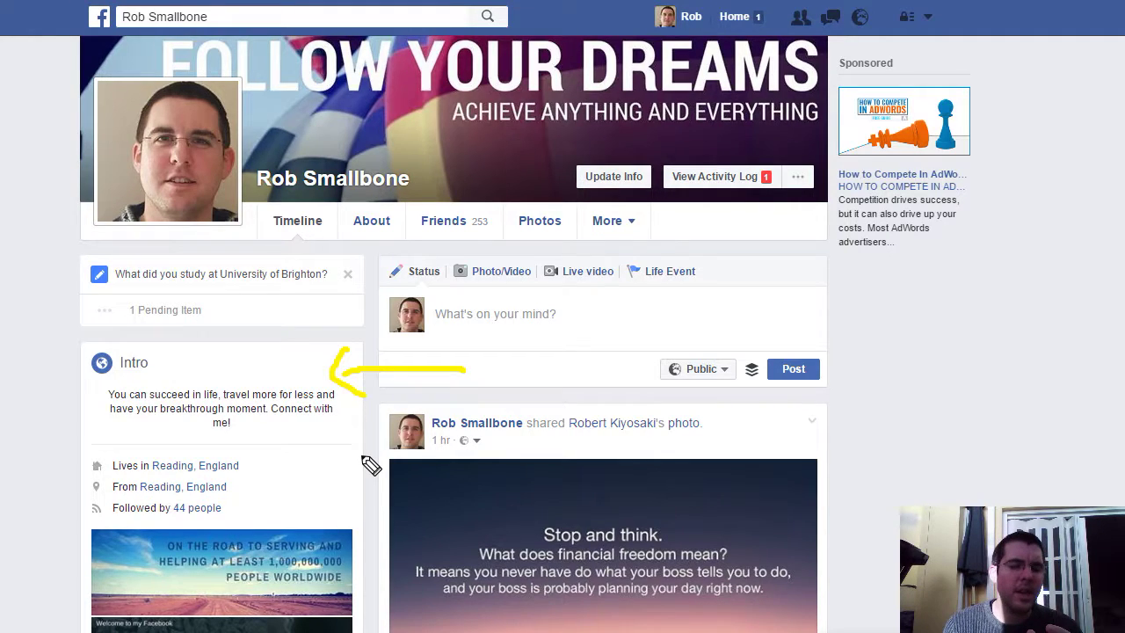
mouse_move(322, 138)
mouse_down()
mouse_move(245, 139)
mouse_move(264, 160)
mouse_up()
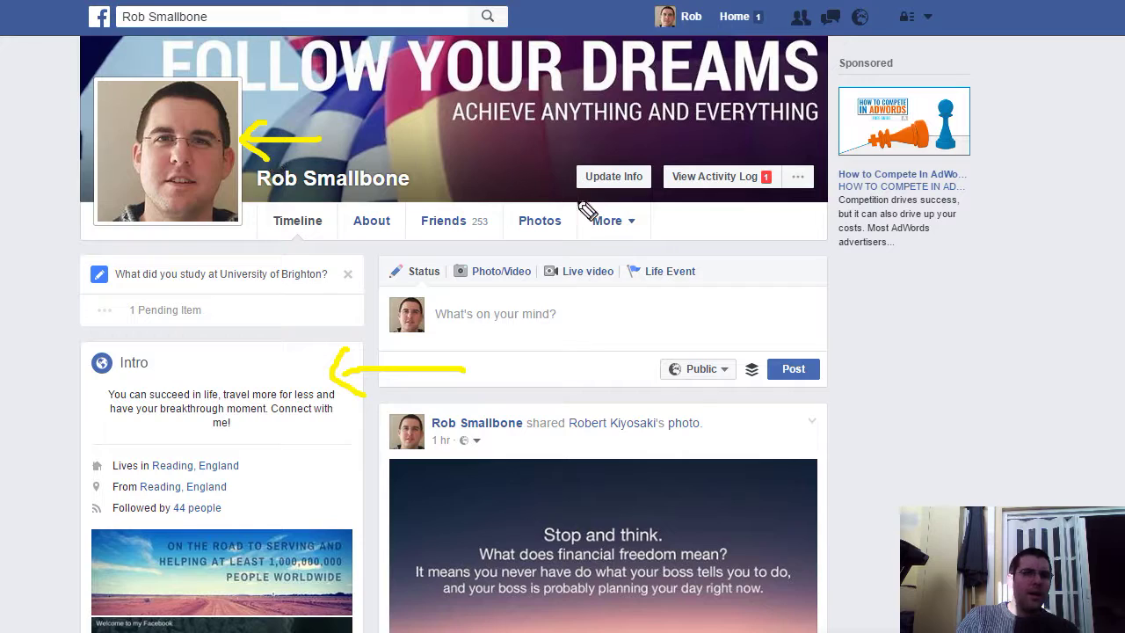
mouse_move(489, 252)
mouse_down()
mouse_move(477, 181)
mouse_move(457, 158)
mouse_move(517, 167)
mouse_up()
mouse_move(853, 130)
mouse_down()
mouse_move(669, 132)
mouse_move(677, 158)
mouse_up()
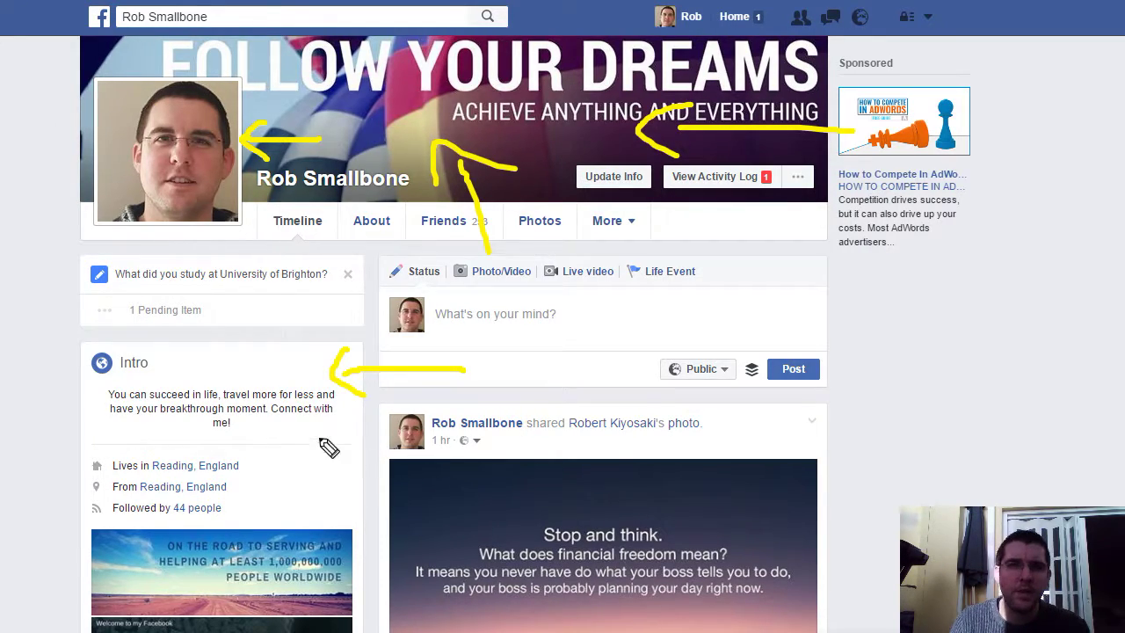
mouse_move(211, 348)
mouse_down()
mouse_move(202, 384)
mouse_move(183, 370)
mouse_move(227, 393)
mouse_up()
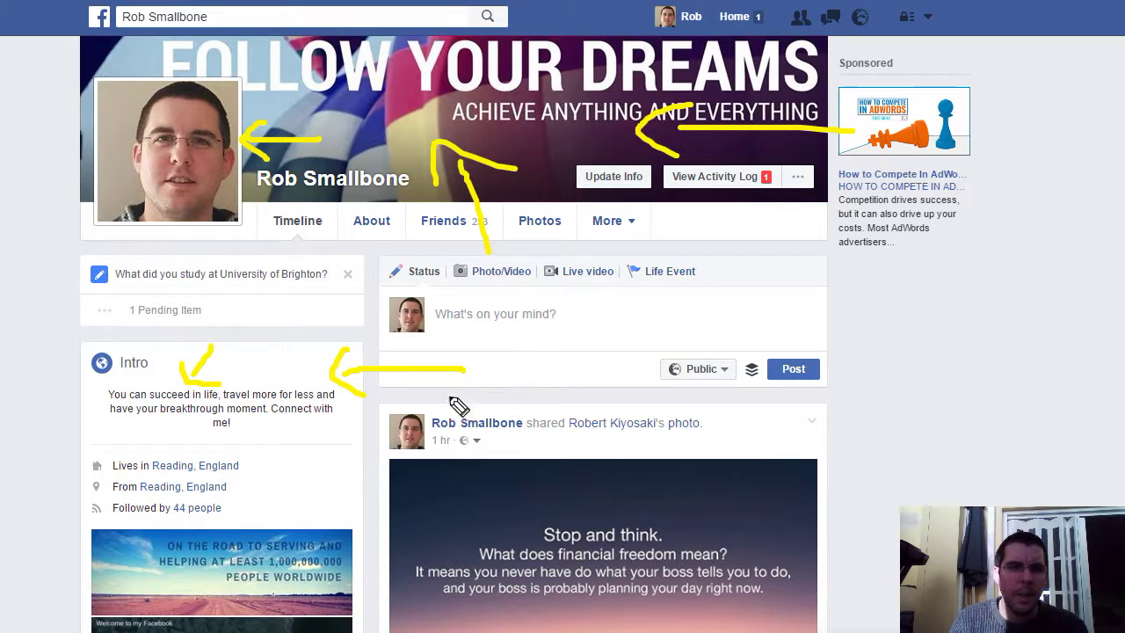
mouse_move(337, 468)
mouse_down()
mouse_move(284, 442)
mouse_move(279, 416)
mouse_move(274, 443)
mouse_up()
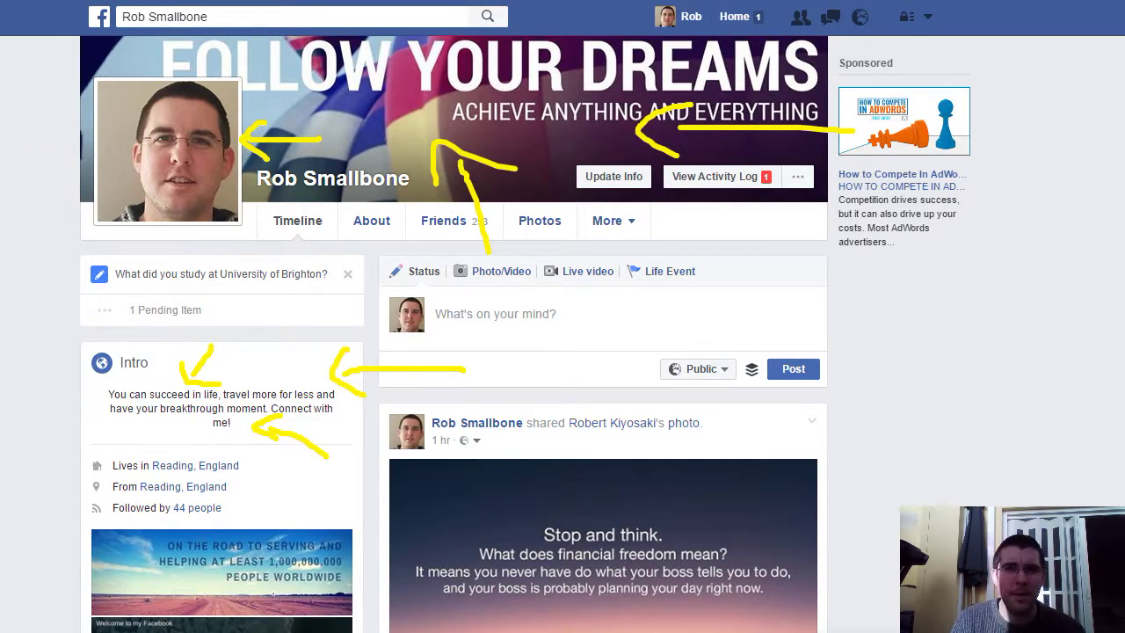
key(Escape)
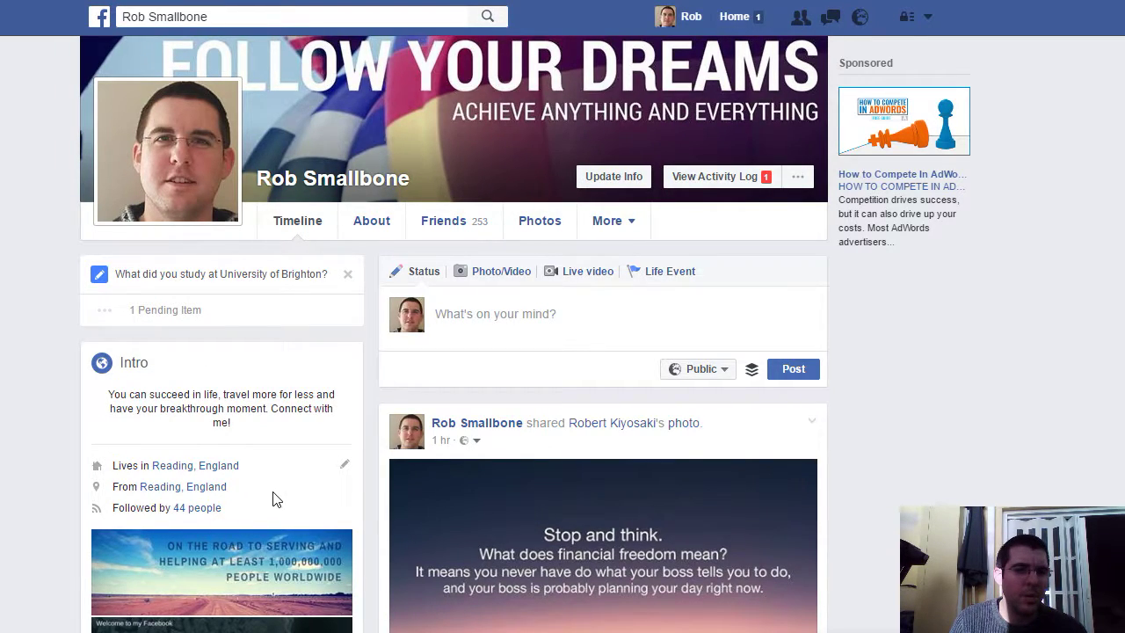
Look through the recent posts on the profile's timeline and return to the profile header
scroll(264, 440, down, 1)
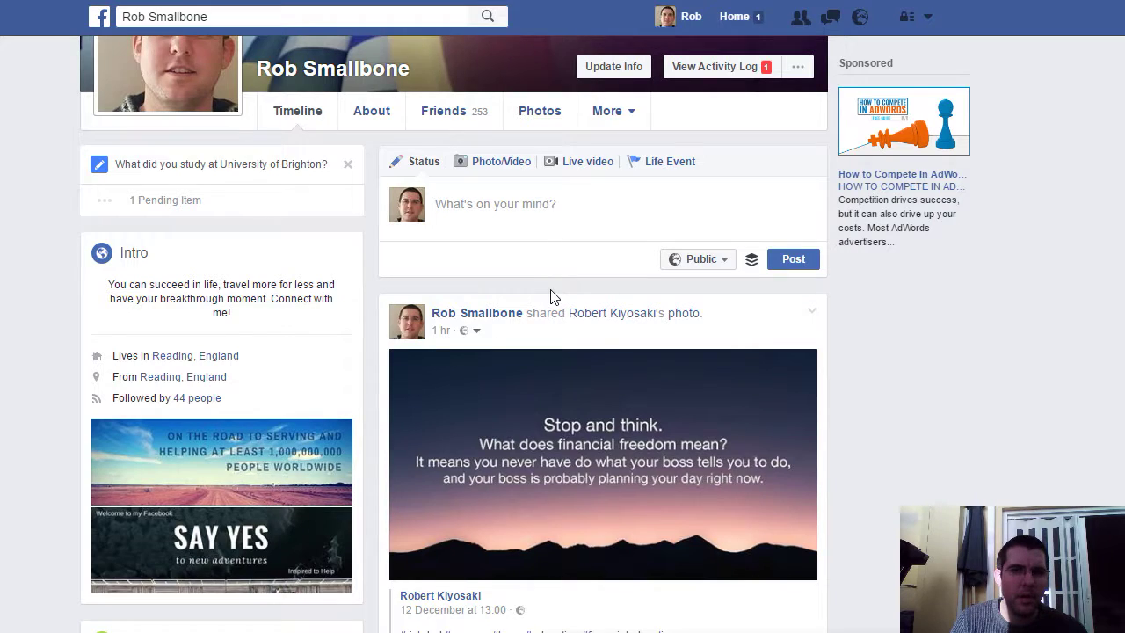
scroll(569, 360, up, 3)
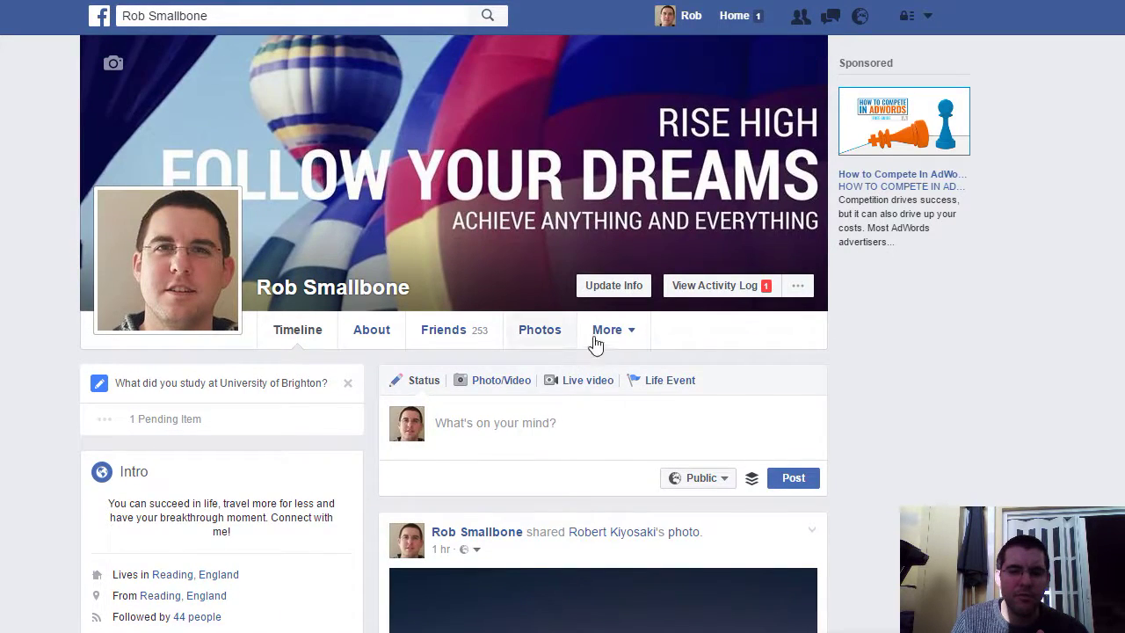
click(627, 341)
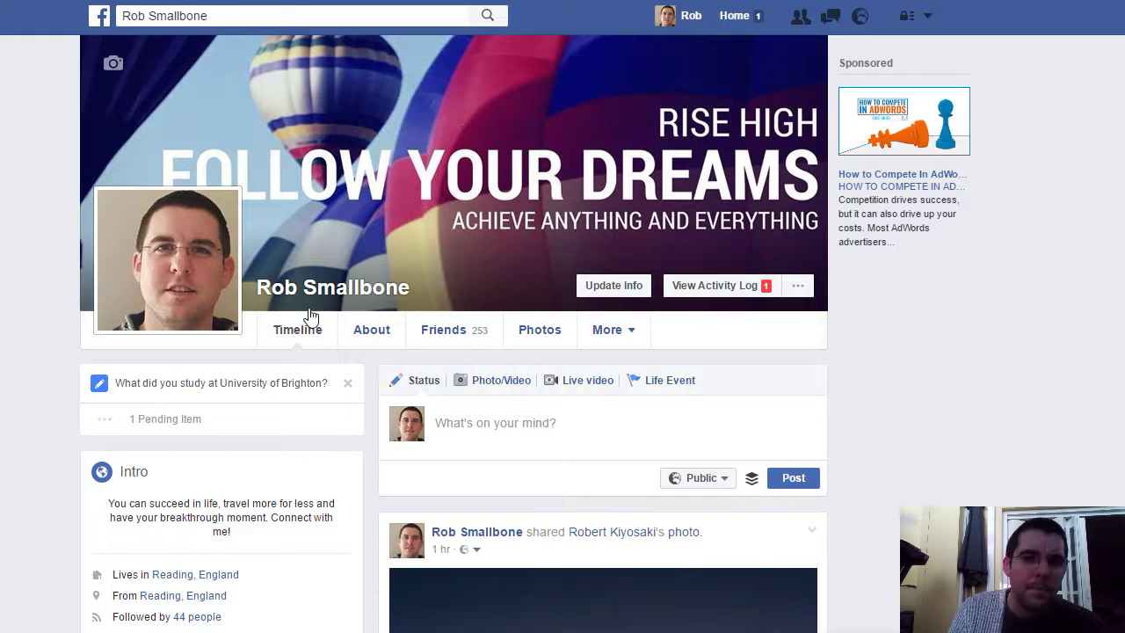
scroll(309, 334, down, 1)
scroll(314, 328, down, 15)
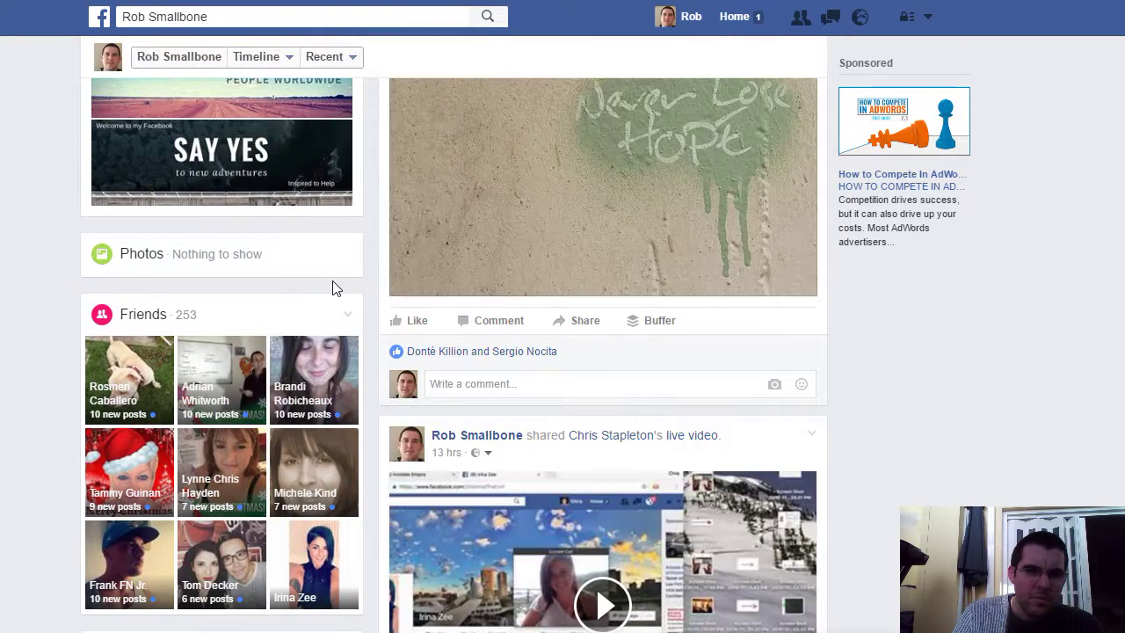
scroll(334, 289, down, 5)
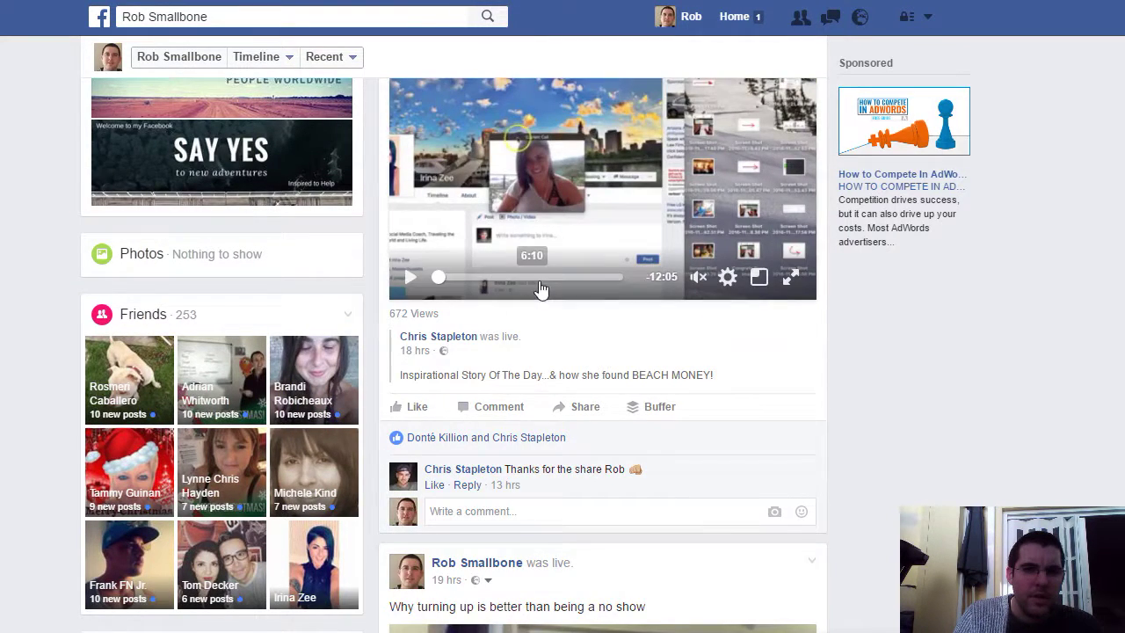
scroll(440, 290, down, 3)
scroll(545, 290, down, 6)
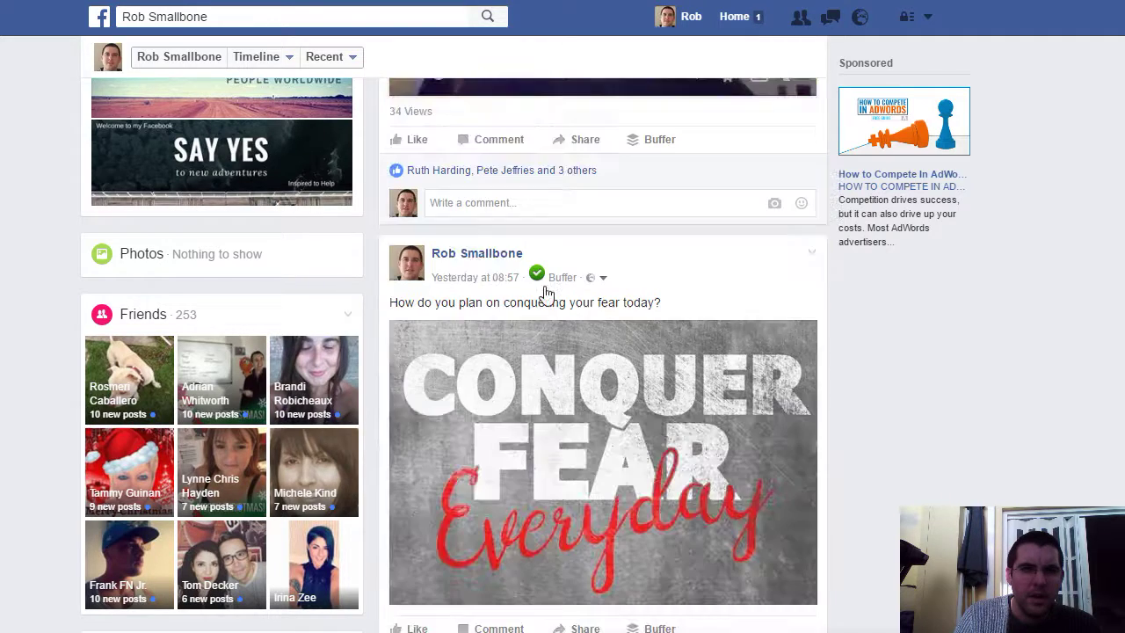
scroll(552, 303, up, 10)
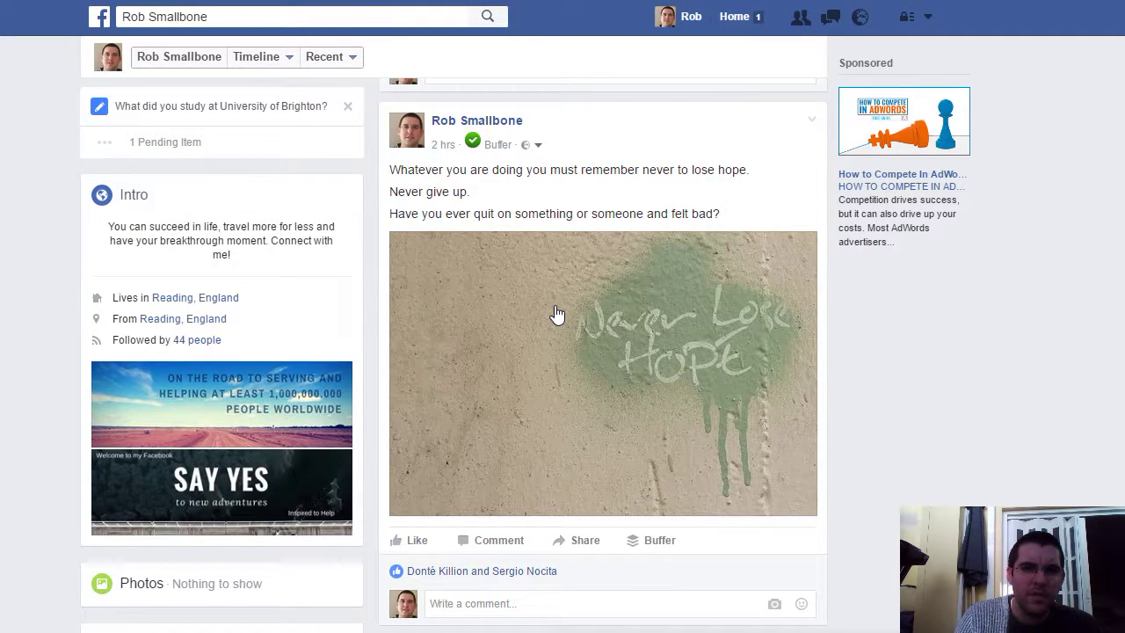
scroll(557, 314, up, 10)
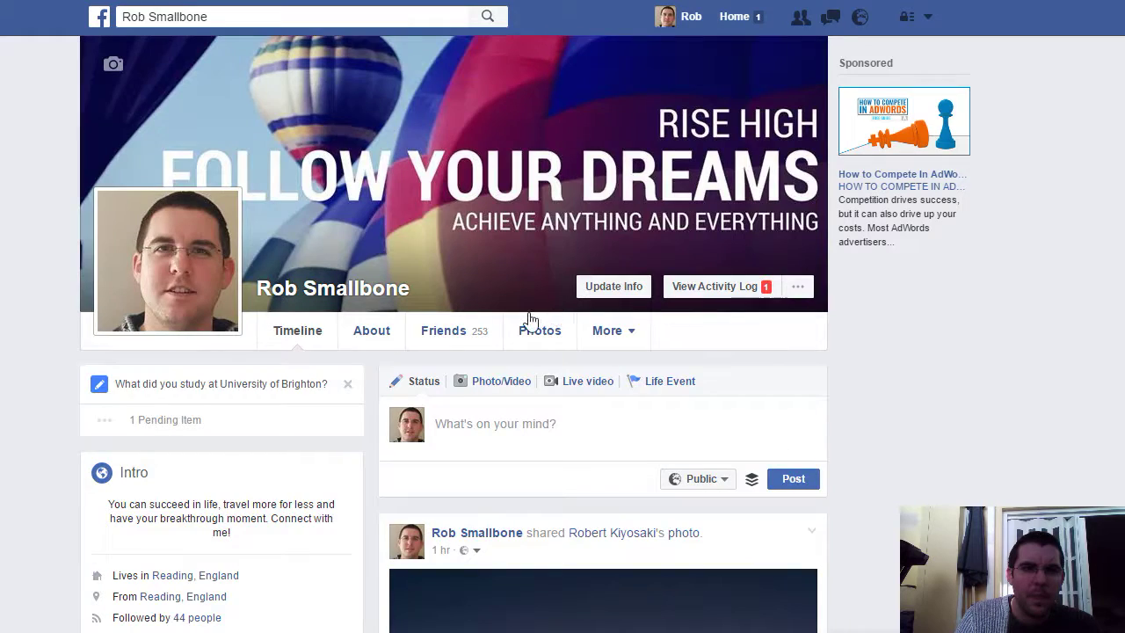
Review the profile's About information, going through the overview, work and education, and places lived
click(371, 332)
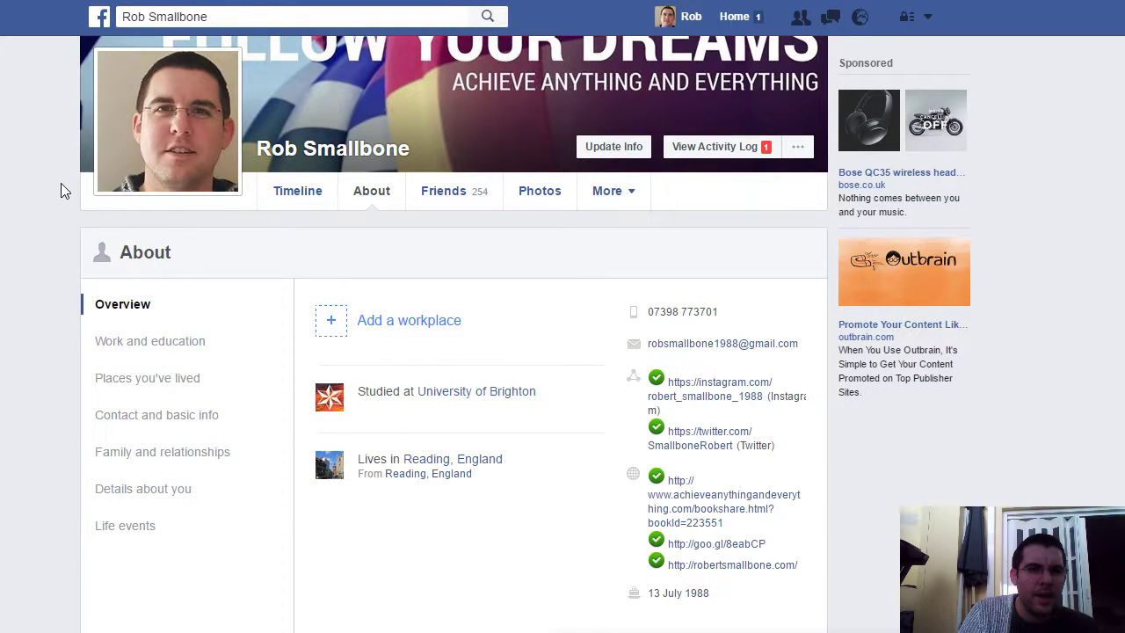
scroll(57, 282, down, 1)
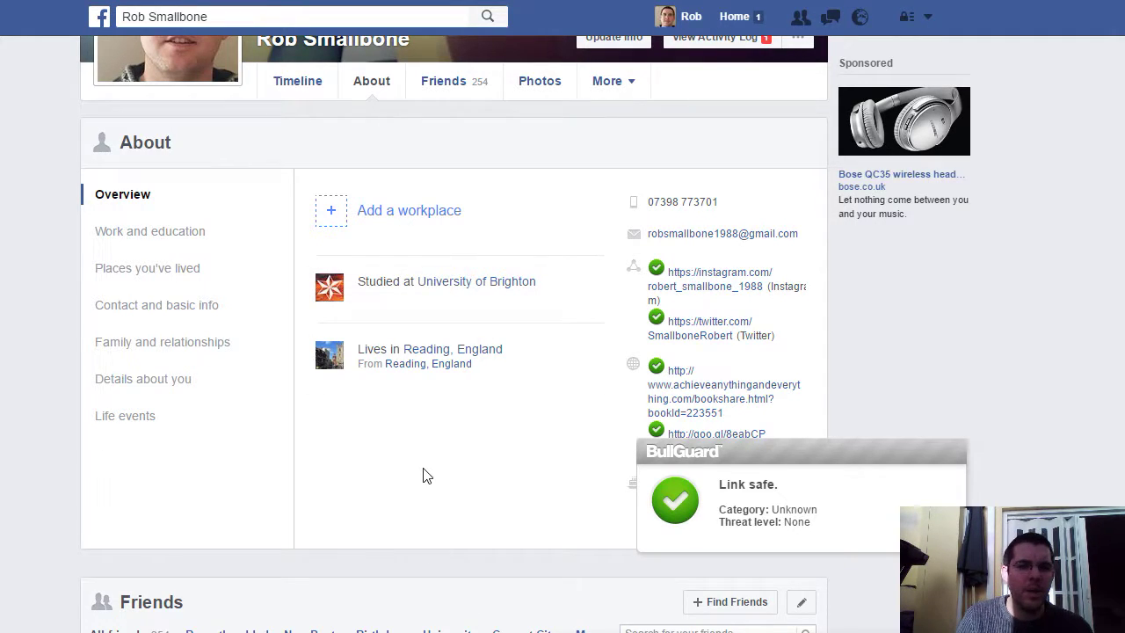
click(171, 233)
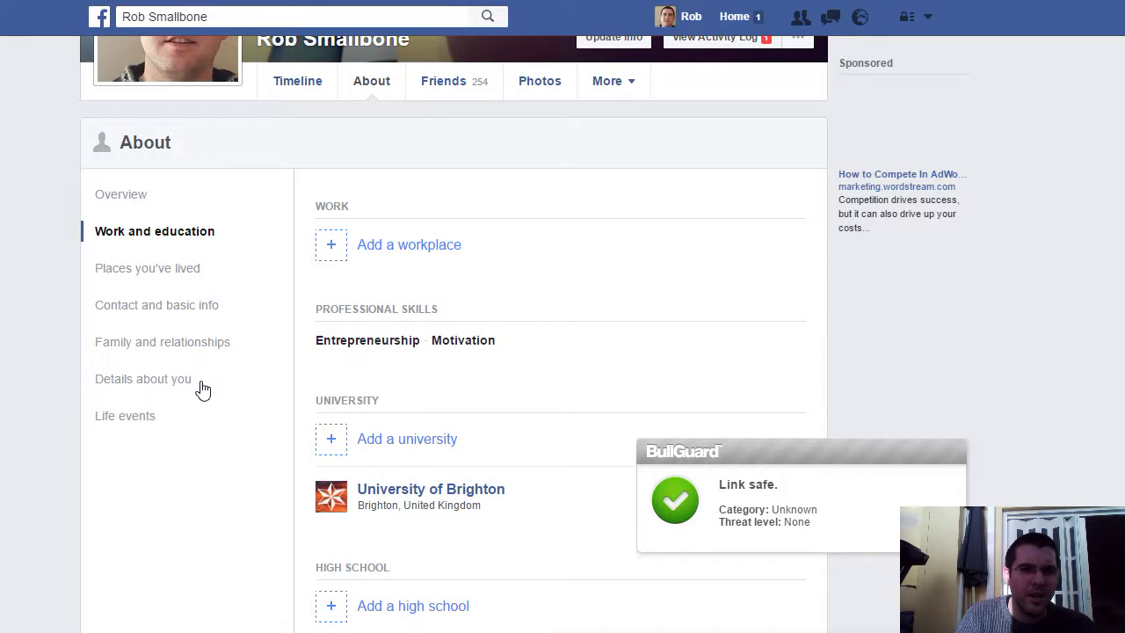
scroll(201, 389, down, 1)
scroll(219, 360, up, 1)
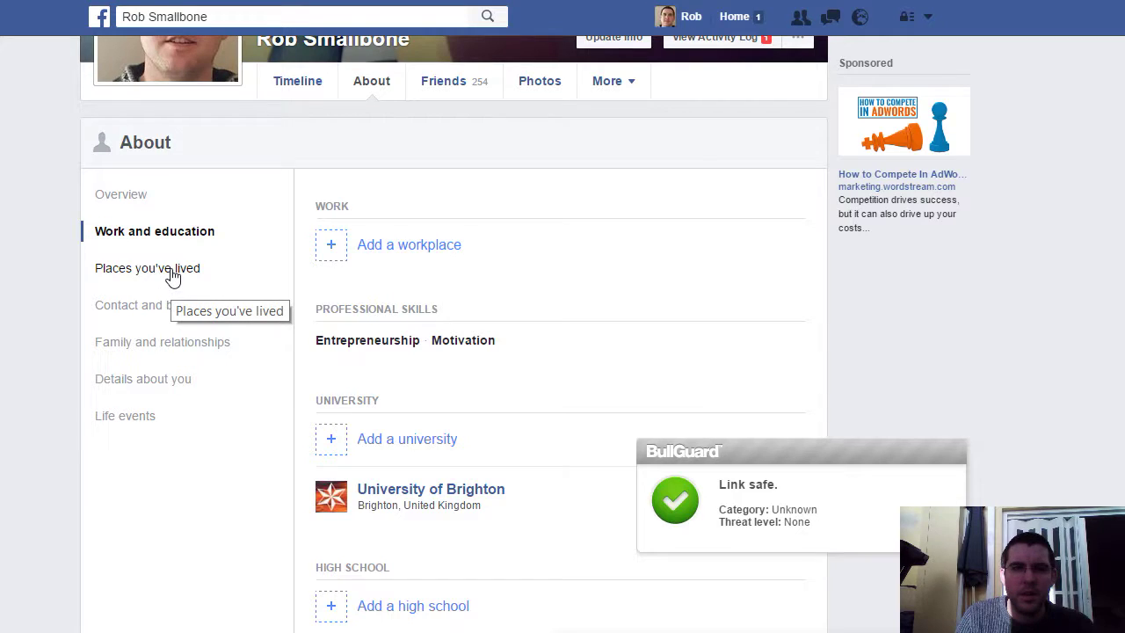
click(173, 275)
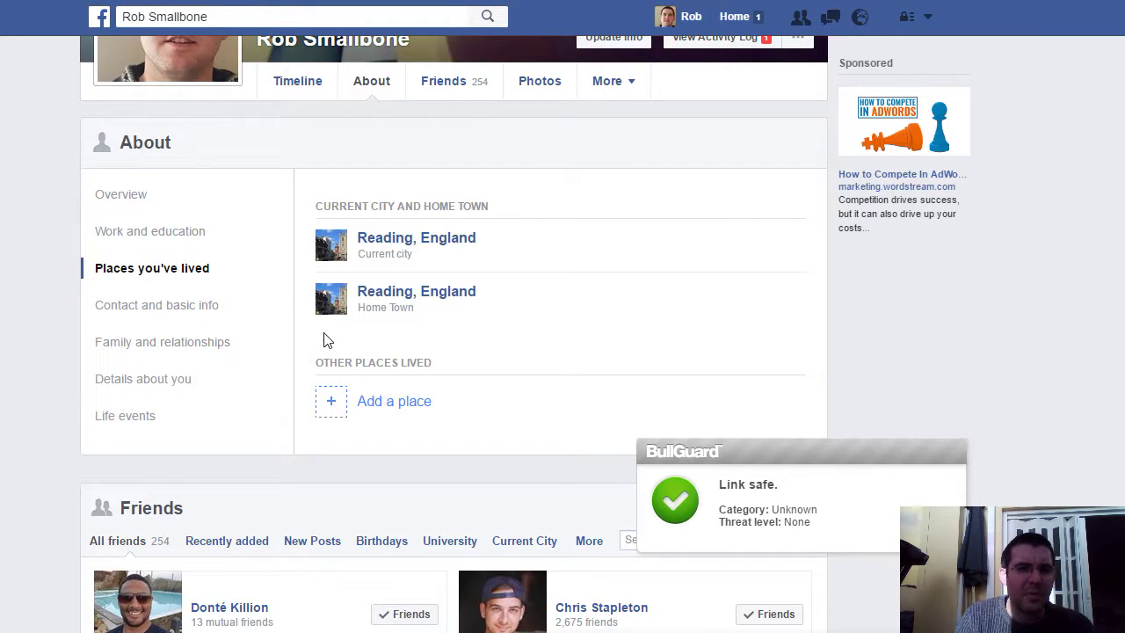
Review the contact and basic info, open the Facebook username for editing, and return to the contact information
click(167, 319)
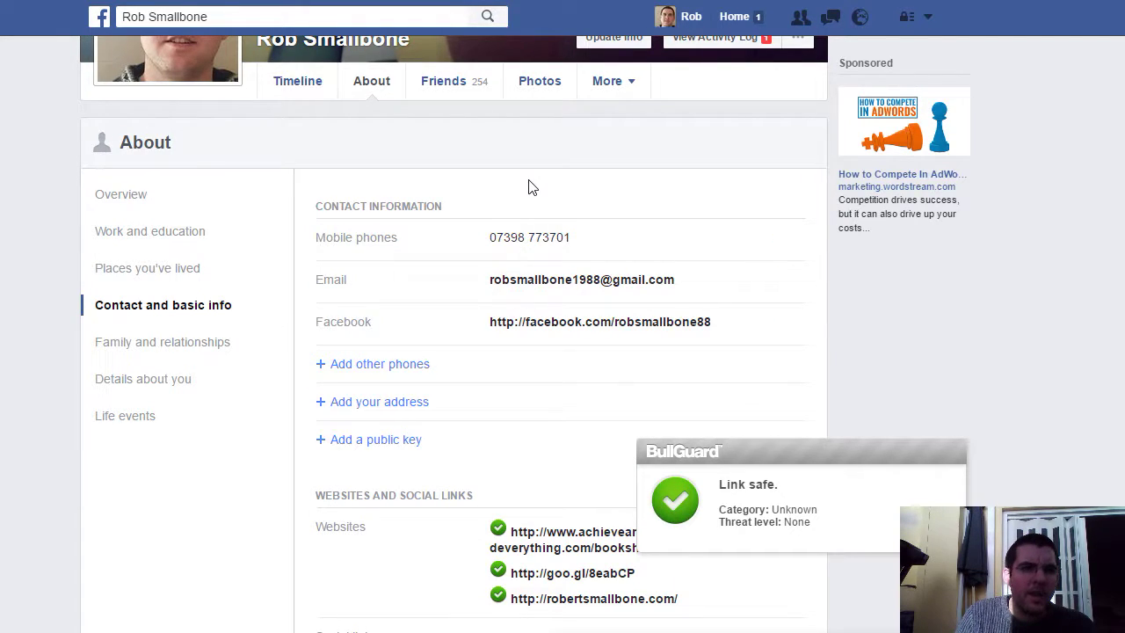
scroll(528, 187, down, 1)
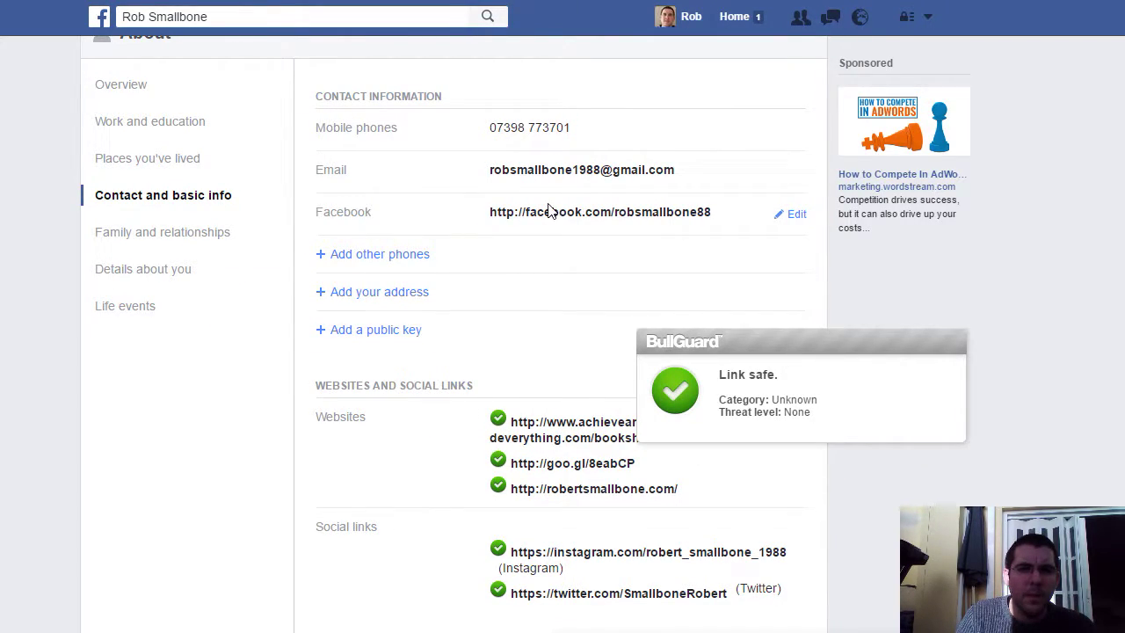
click(795, 214)
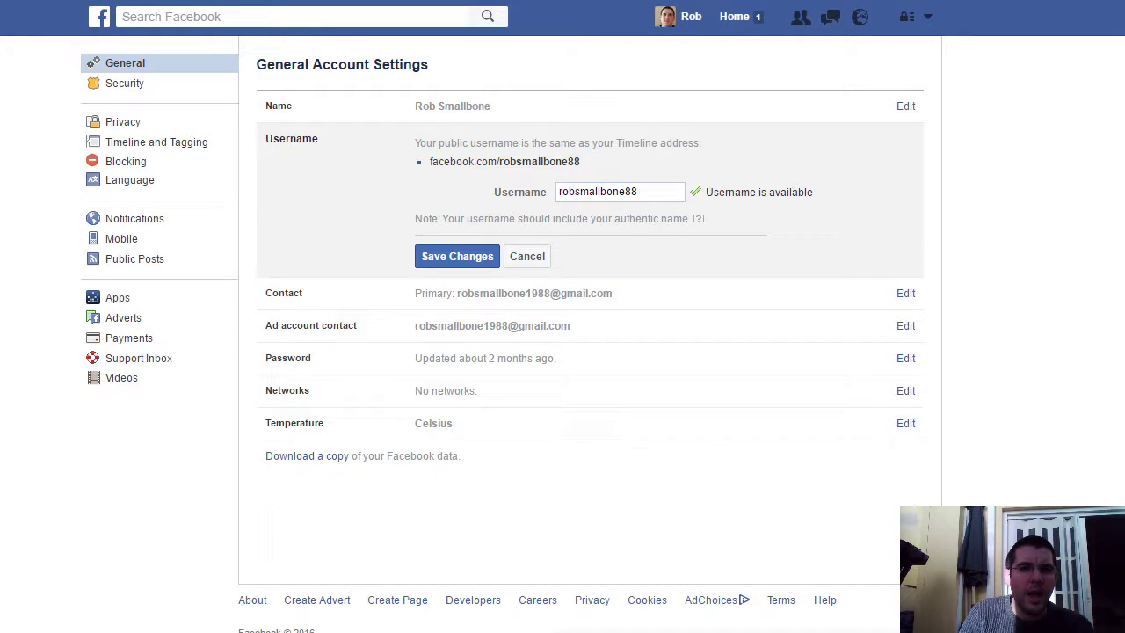
key(Return)
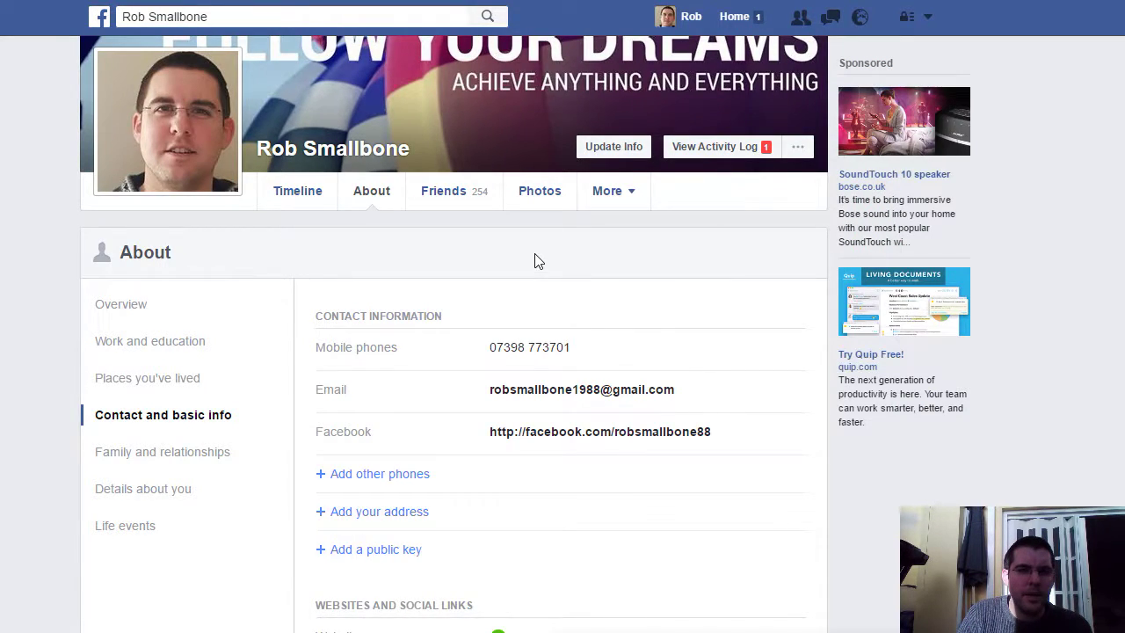
Review the websites, social links and basic information listed in the profile's contact and basic info
scroll(538, 260, down, 3)
scroll(536, 259, down, 1)
scroll(527, 264, down, 1)
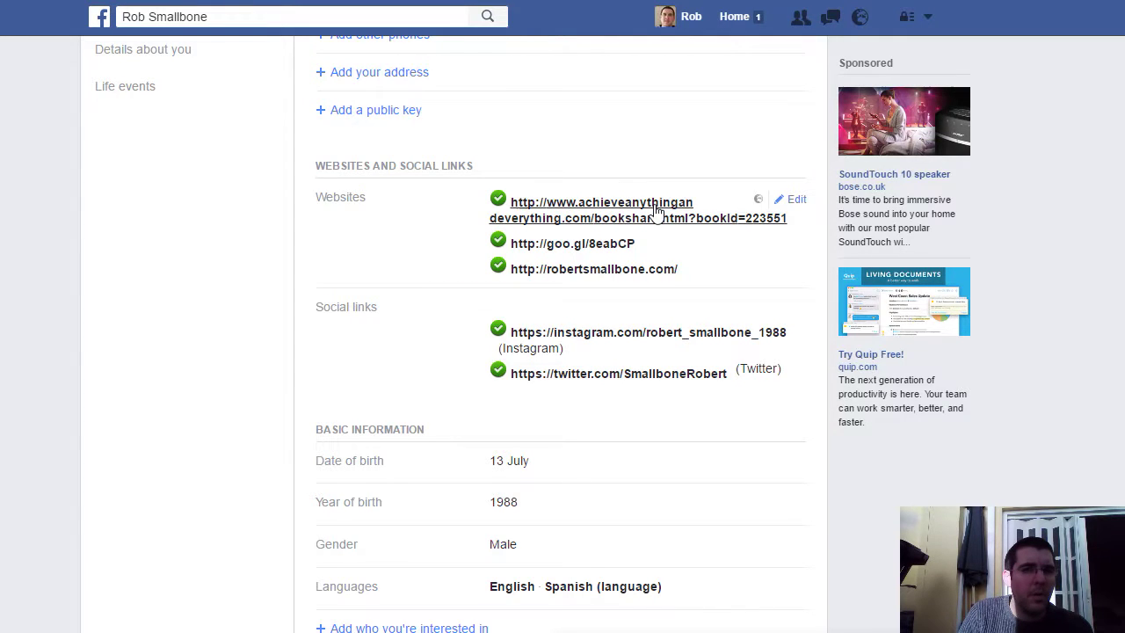
scroll(724, 158, down, 1)
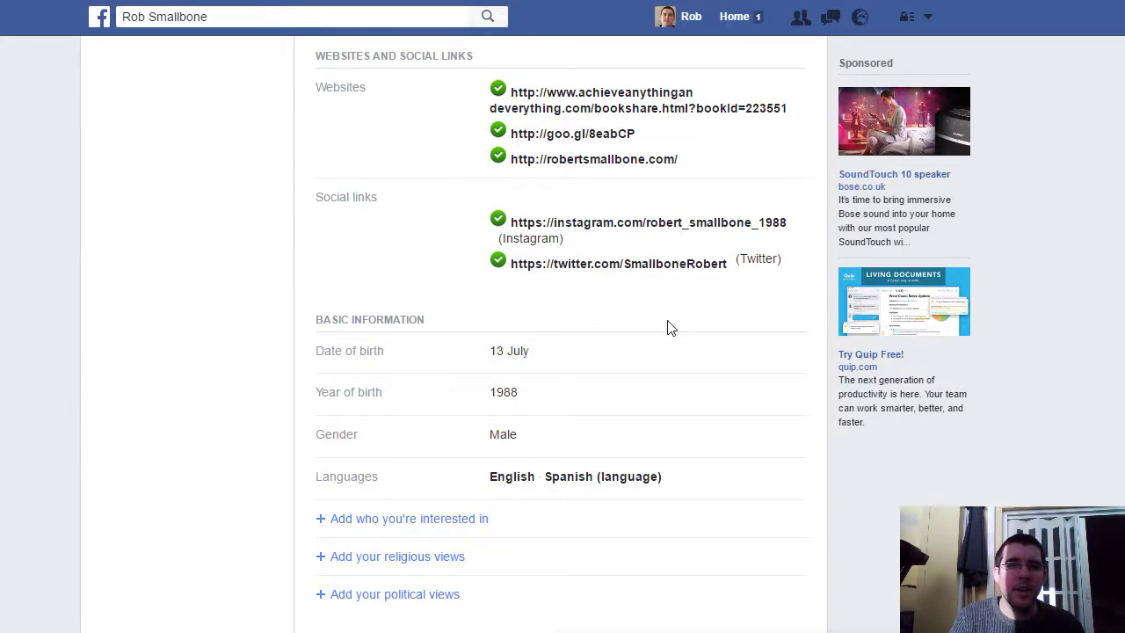
Open the birthday for editing, inspect the audience choices for the birth year and the day and month, and save the entry
mouse_move(777, 354)
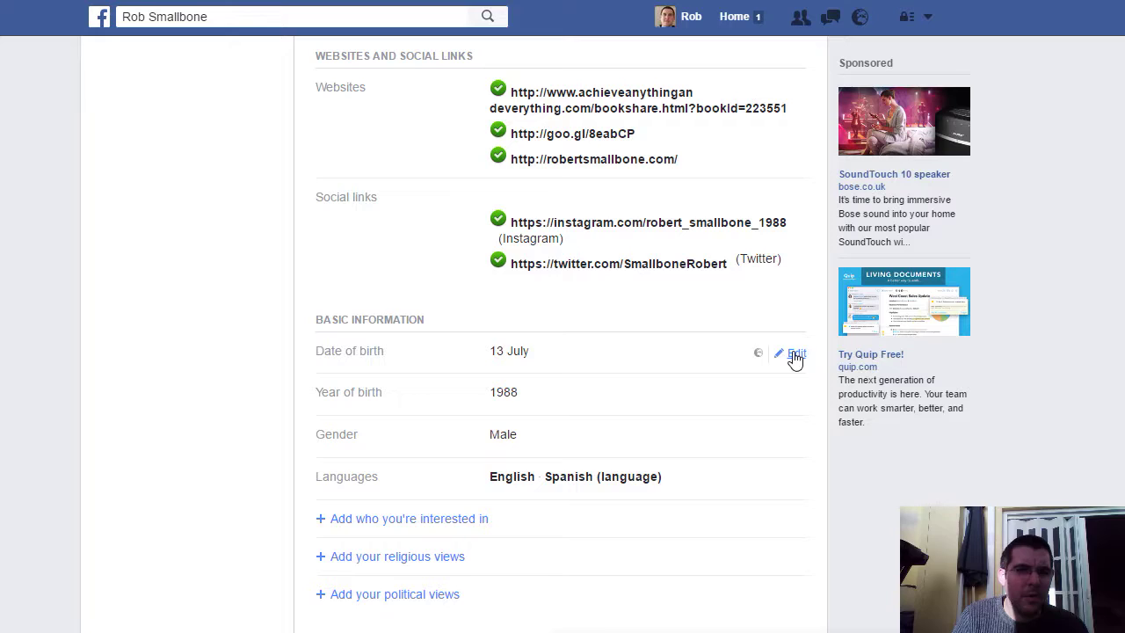
mouse_move(798, 402)
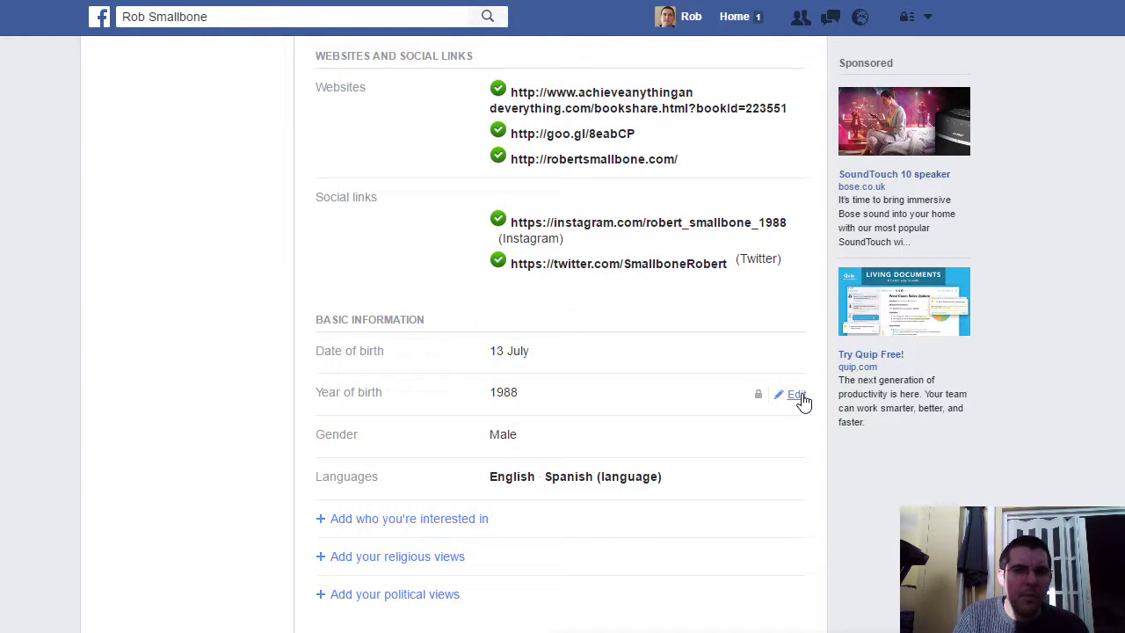
click(800, 398)
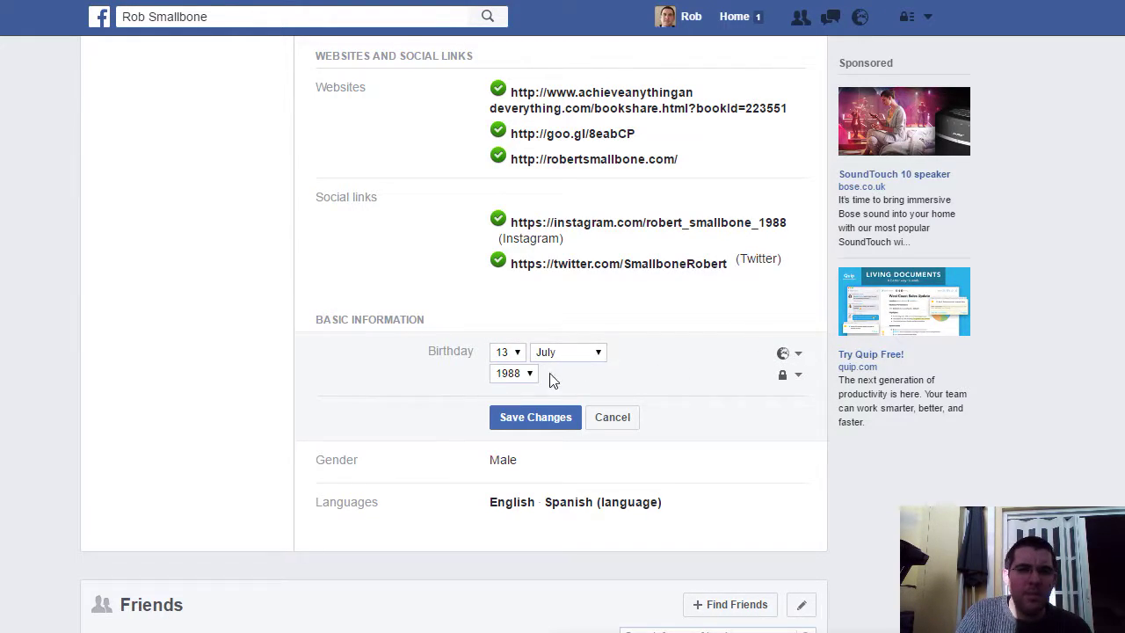
click(797, 376)
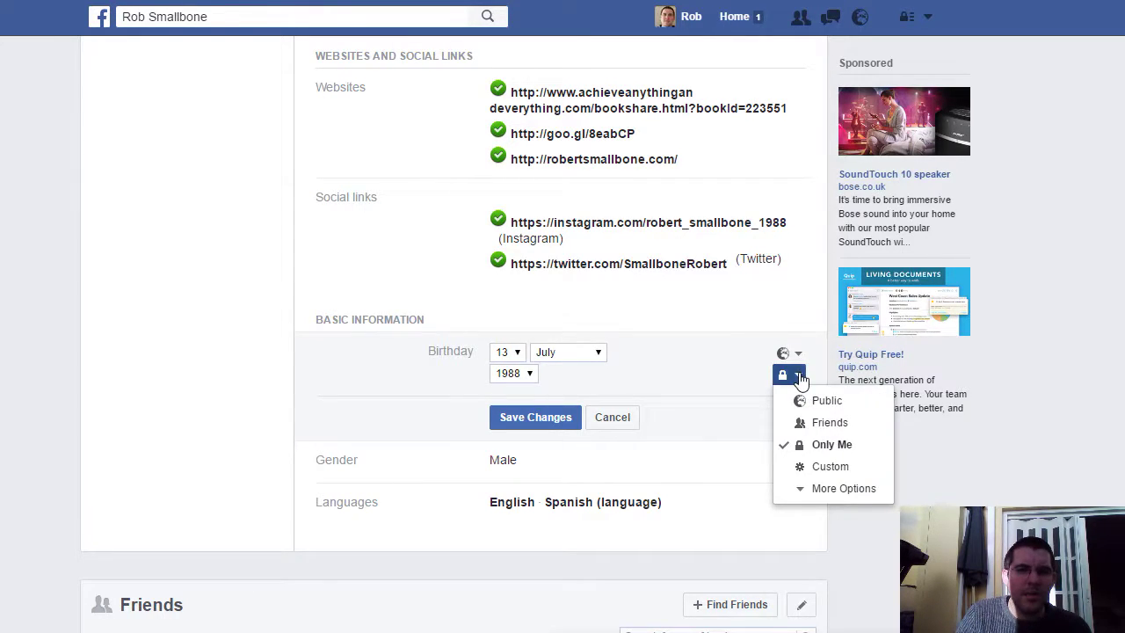
click(798, 377)
click(800, 355)
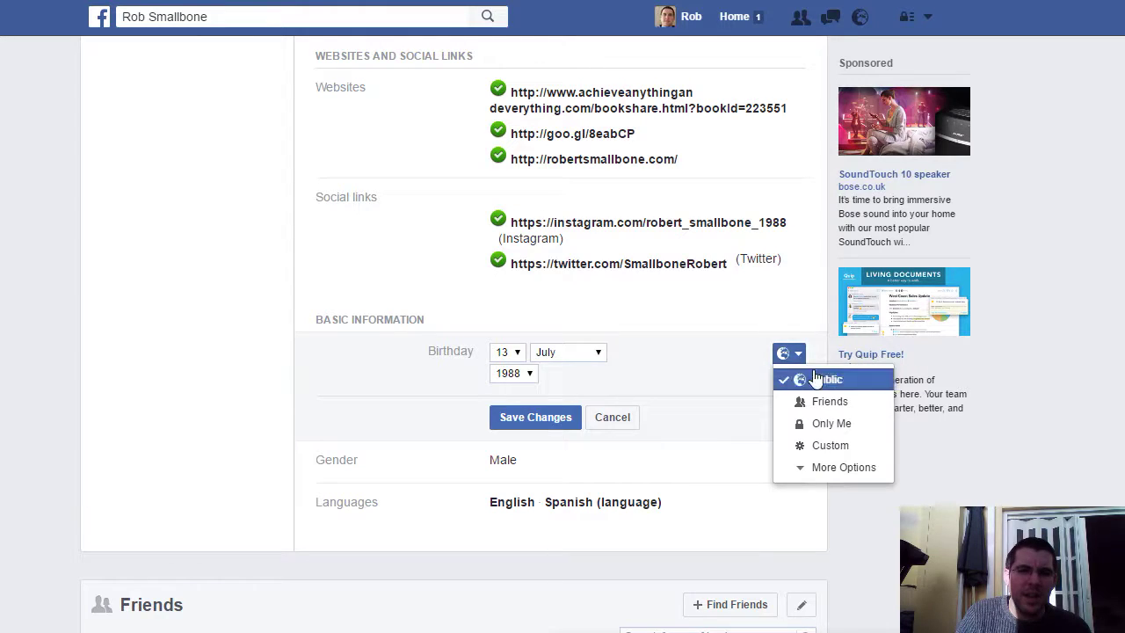
click(765, 321)
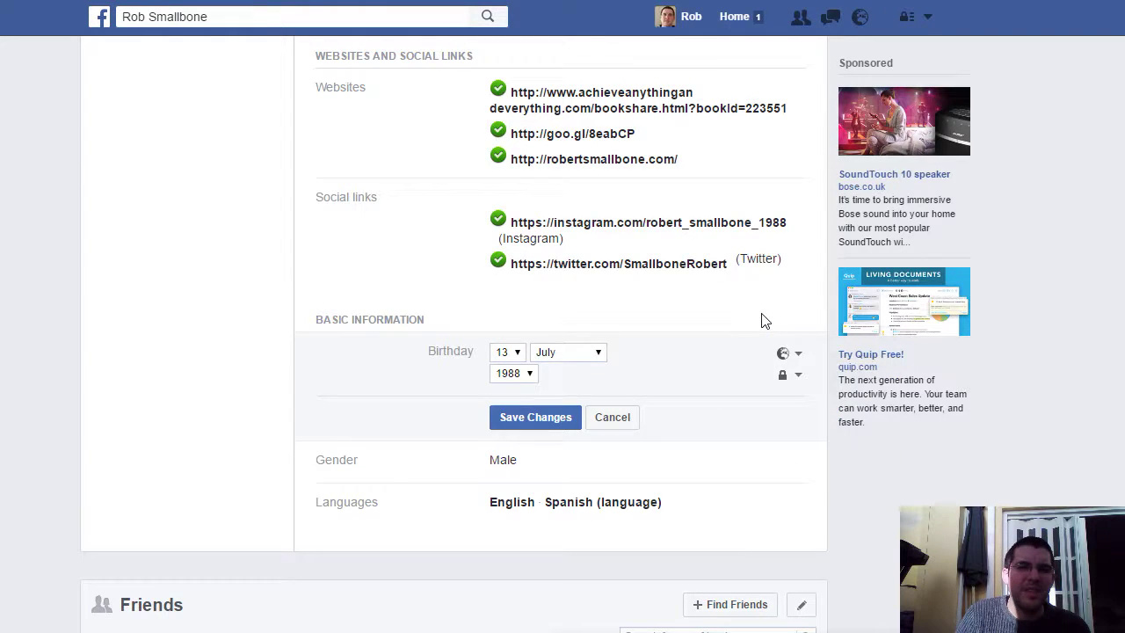
click(567, 426)
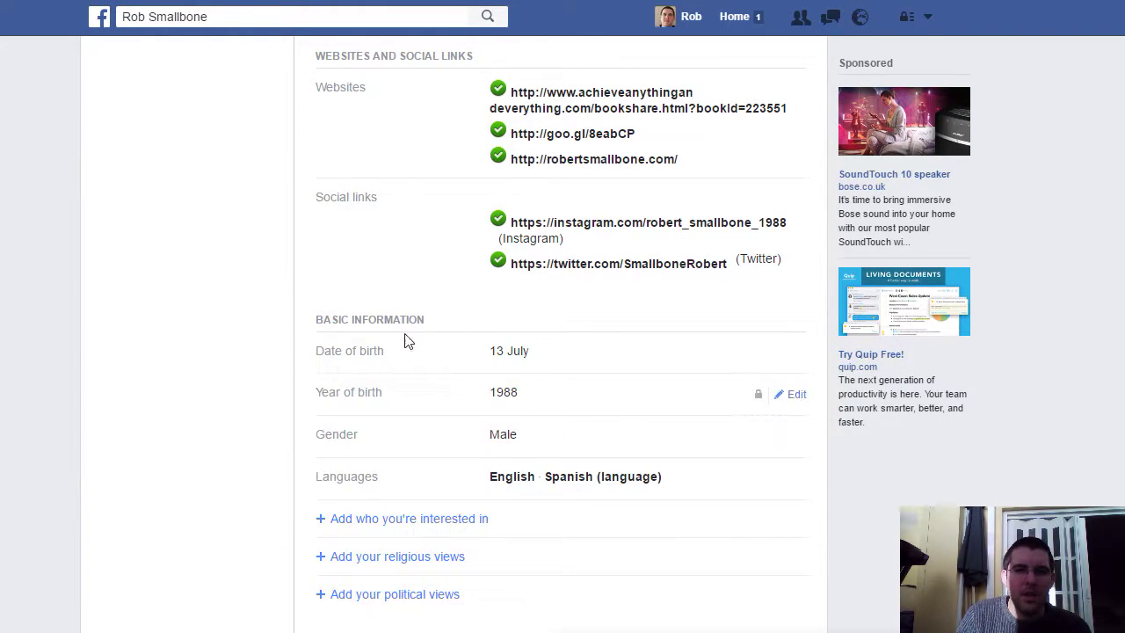
scroll(422, 320, up, 8)
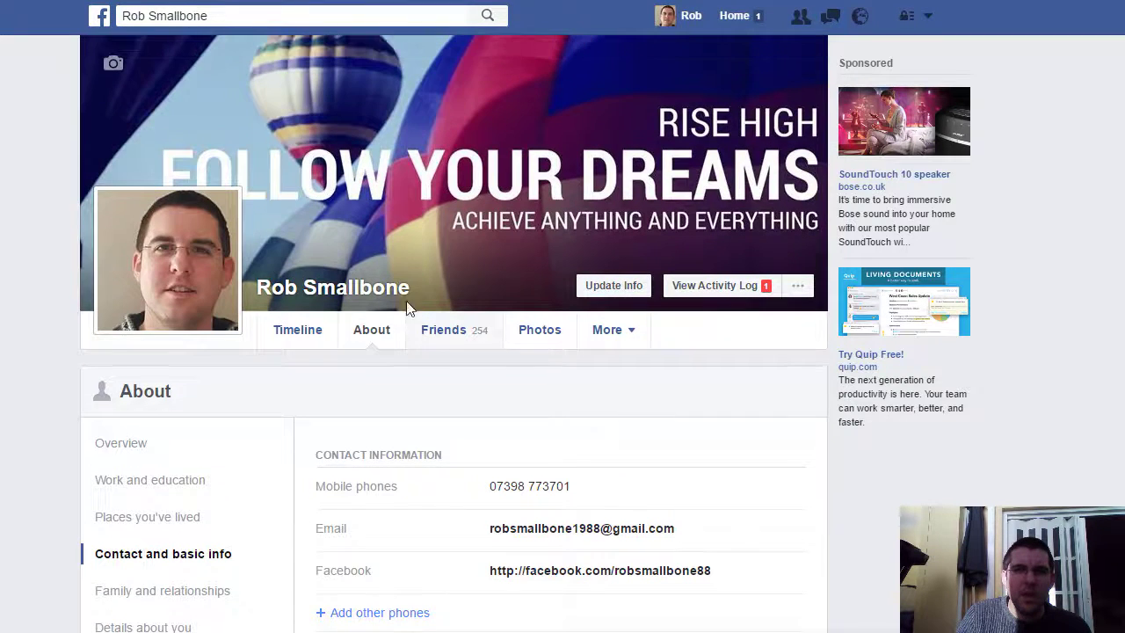